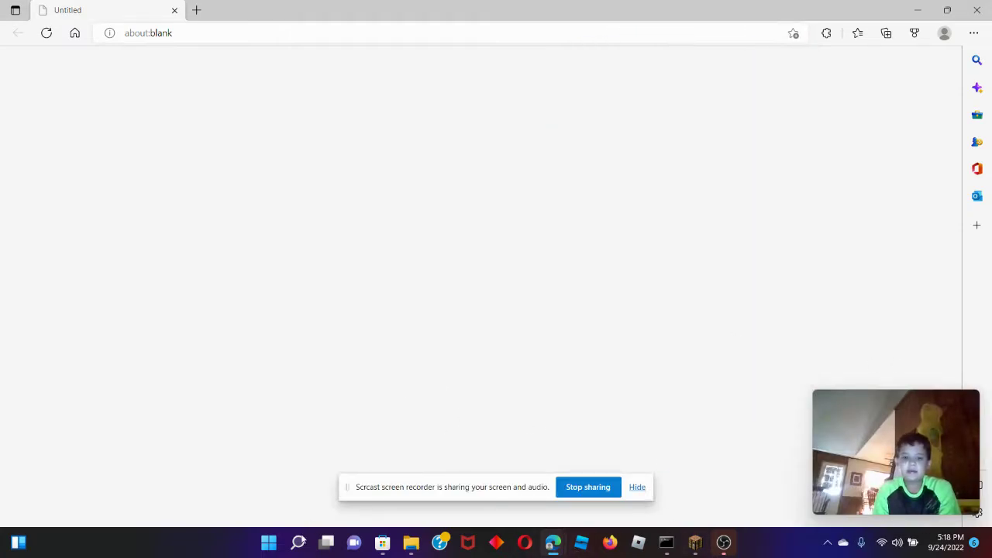
Step: Search Windows for 'melon' to find Melon Playground
click(297, 542)
text(mel)
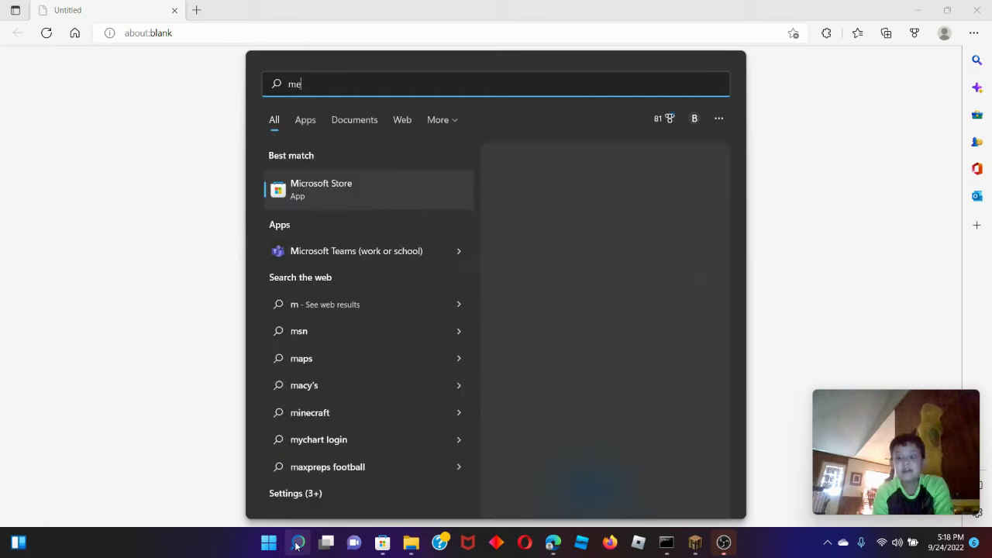
text(on)
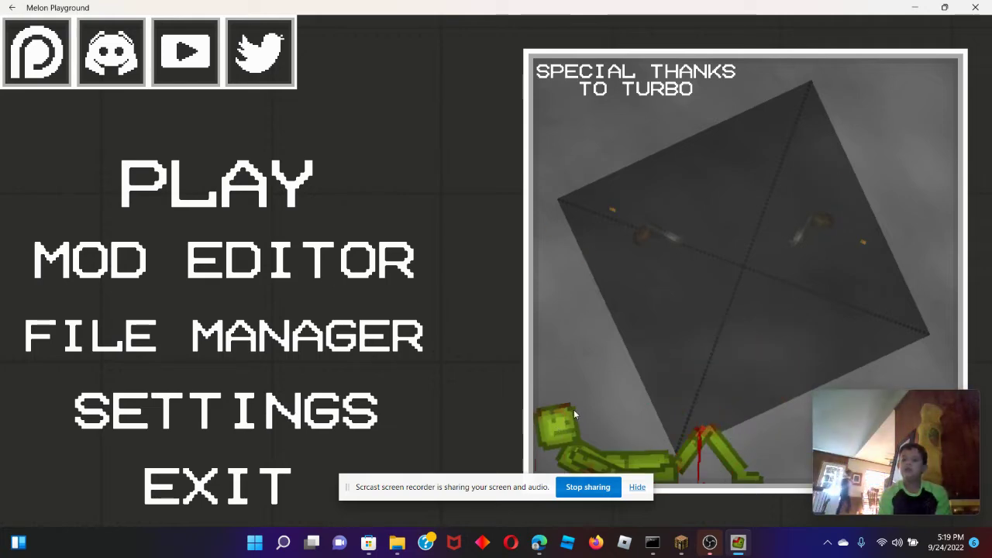
Step: Start a game on the plain square map and bring up the spawnable items panel
click(192, 162)
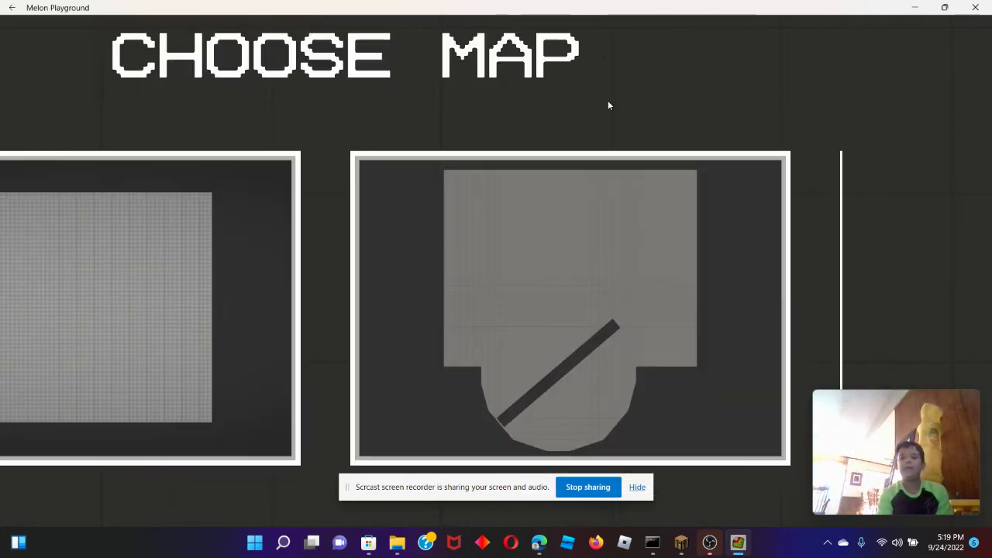
click(383, 229)
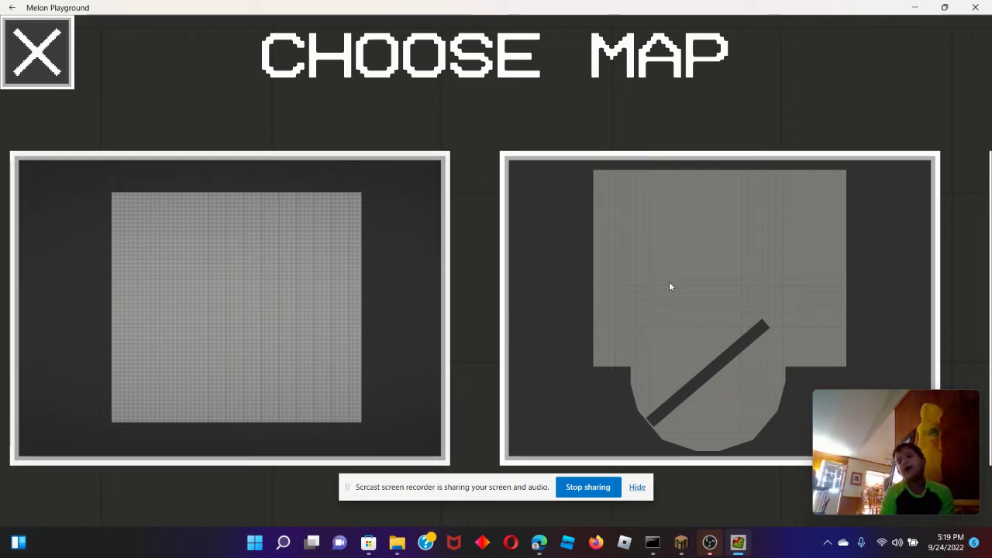
click(330, 255)
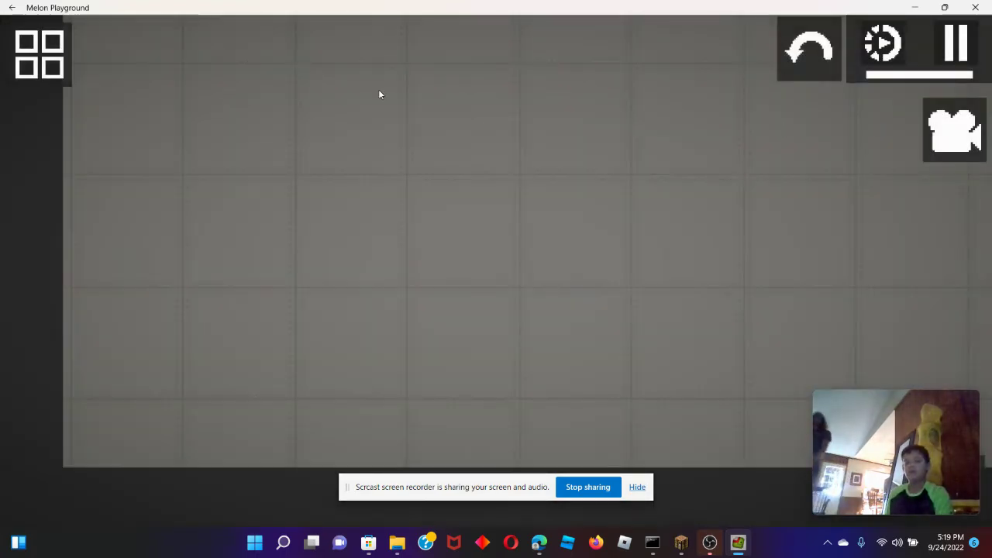
click(55, 36)
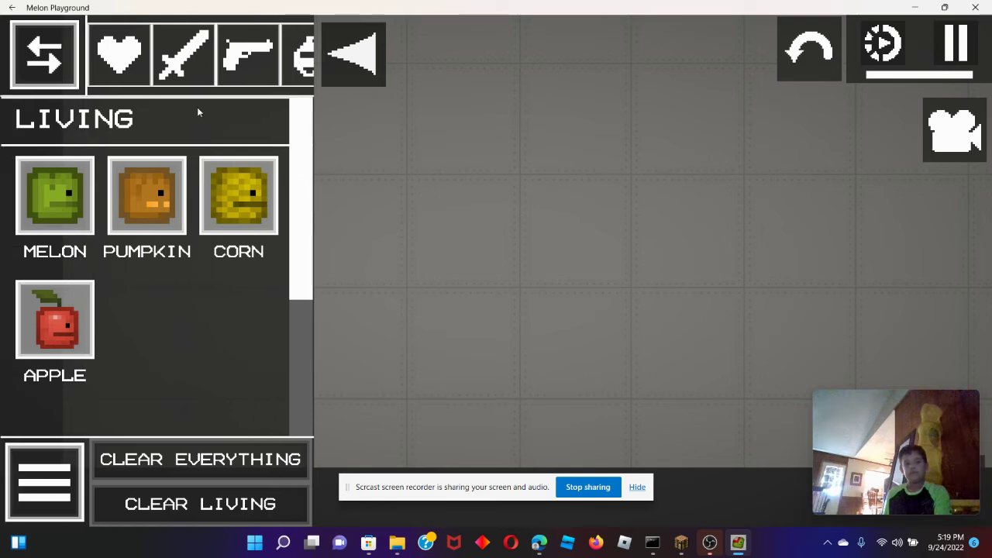
Step: Spawn a Melon onto the square map and dismiss the tutorial popup
click(49, 195)
click(44, 190)
click(453, 298)
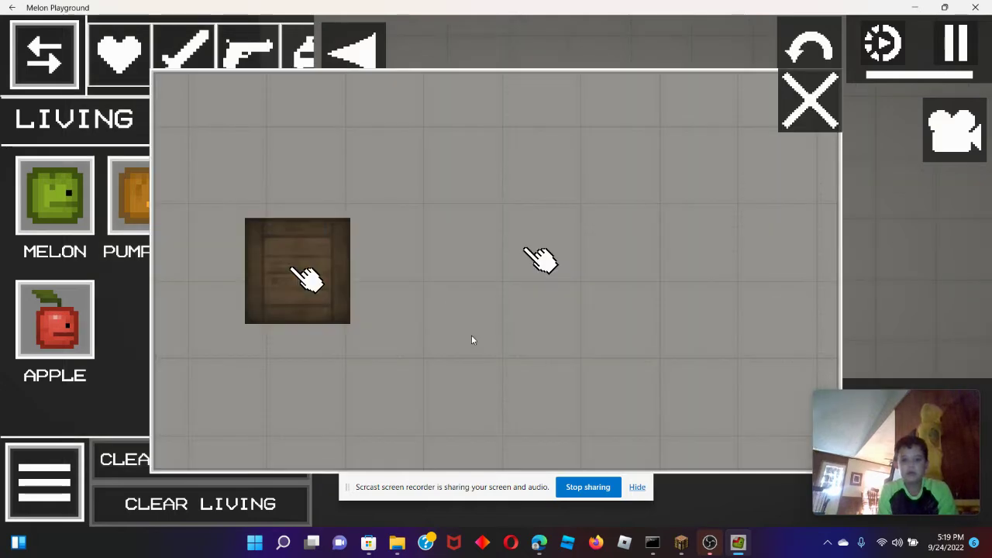
click(809, 100)
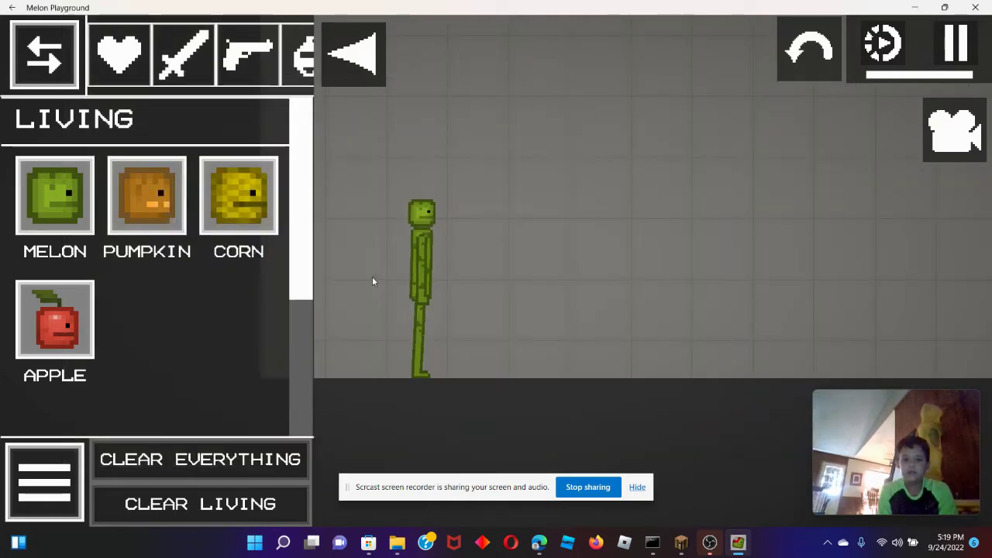
Step: Throw, lift and slide the melon around the map
drag(422, 262, 578, 155)
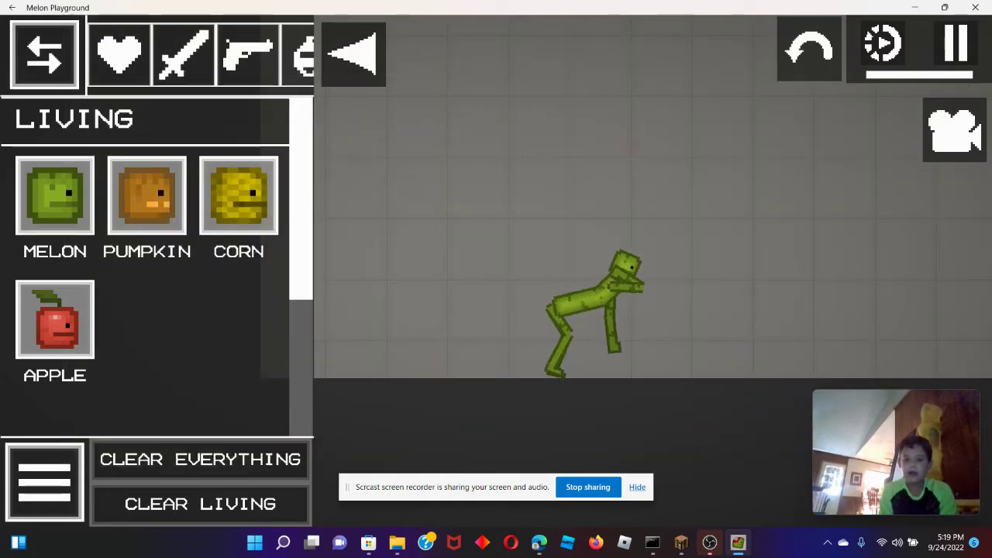
drag(681, 319, 427, 310)
key(w)
key(d)
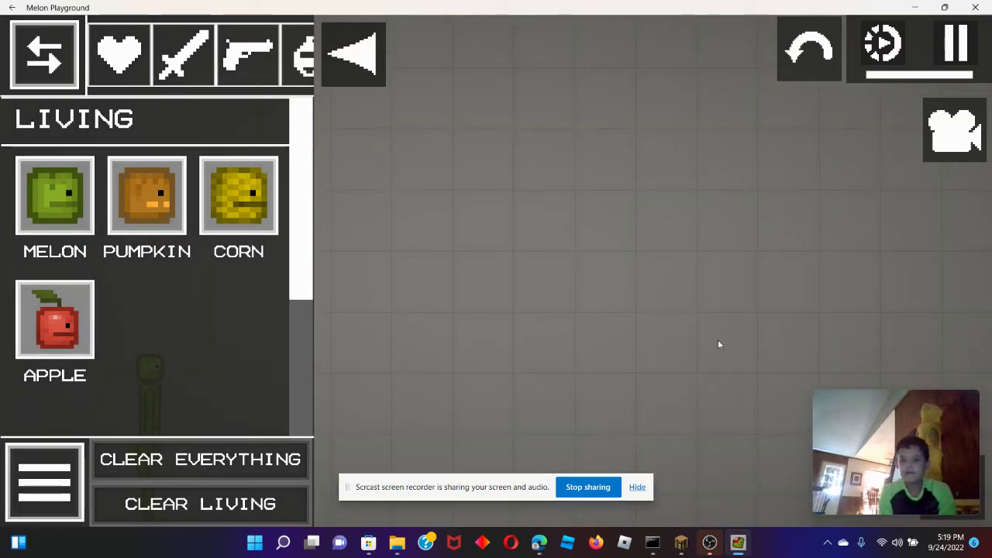
key(a)
drag(532, 350, 542, 190)
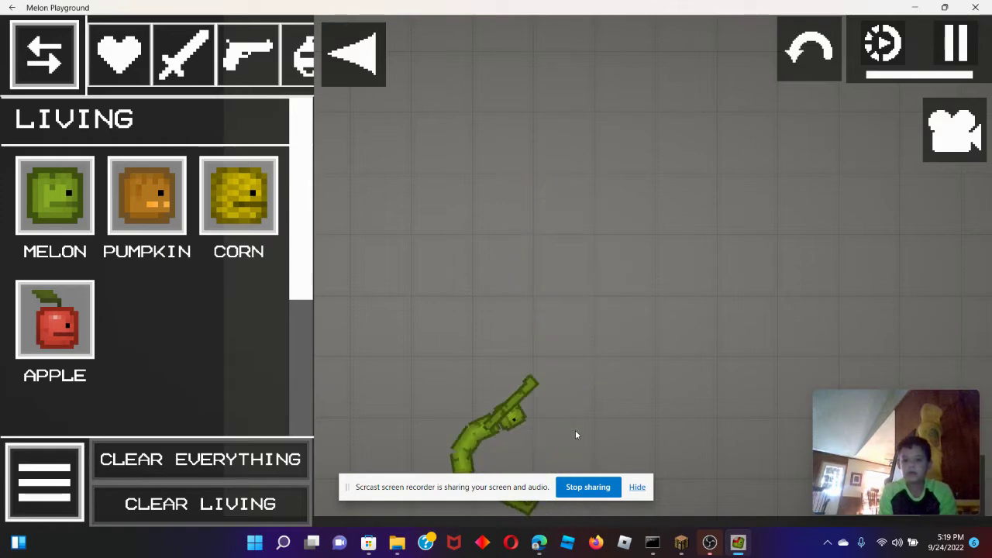
drag(489, 407, 532, 403)
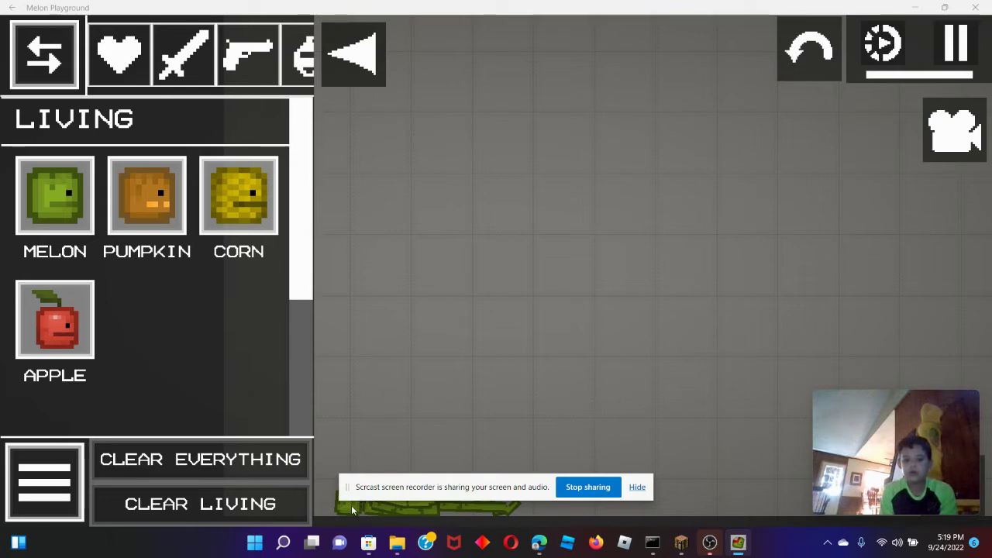
Step: Dismiss the screen-recorder notice, then swing and drop the melon by its hand
click(637, 488)
drag(374, 503, 520, 358)
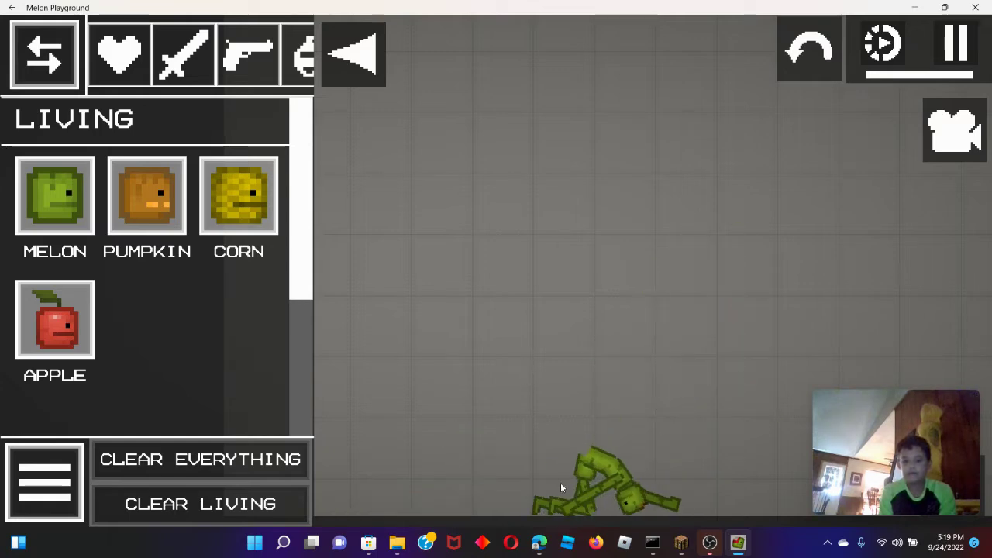
drag(621, 462, 601, 200)
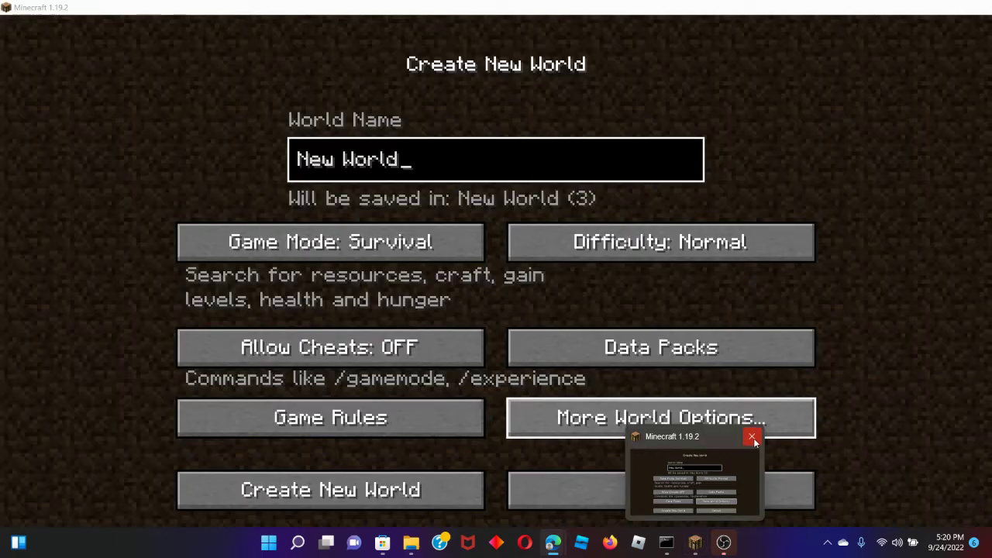
Step: Close Minecraft and search the web for 'windows subsystem for android' from the address bar
click(753, 438)
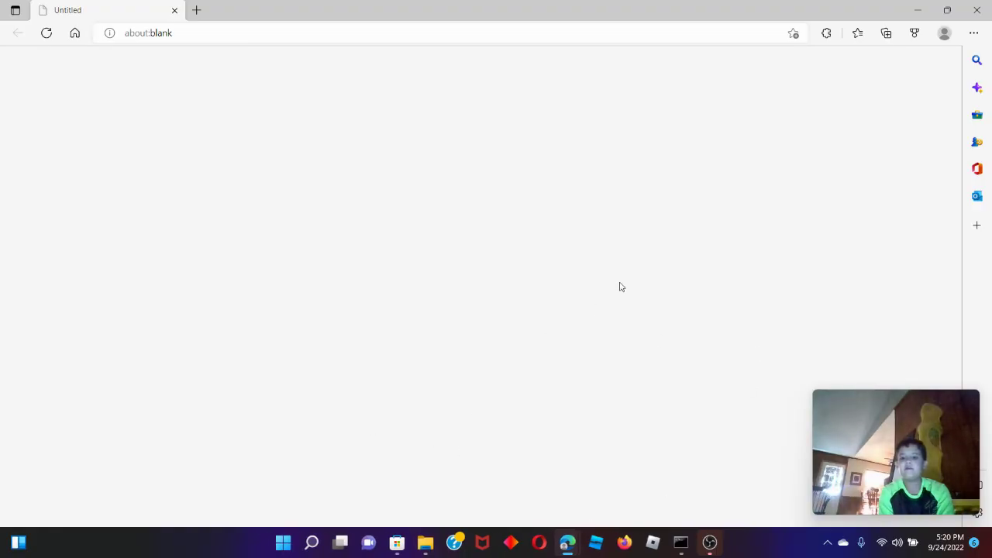
click(277, 33)
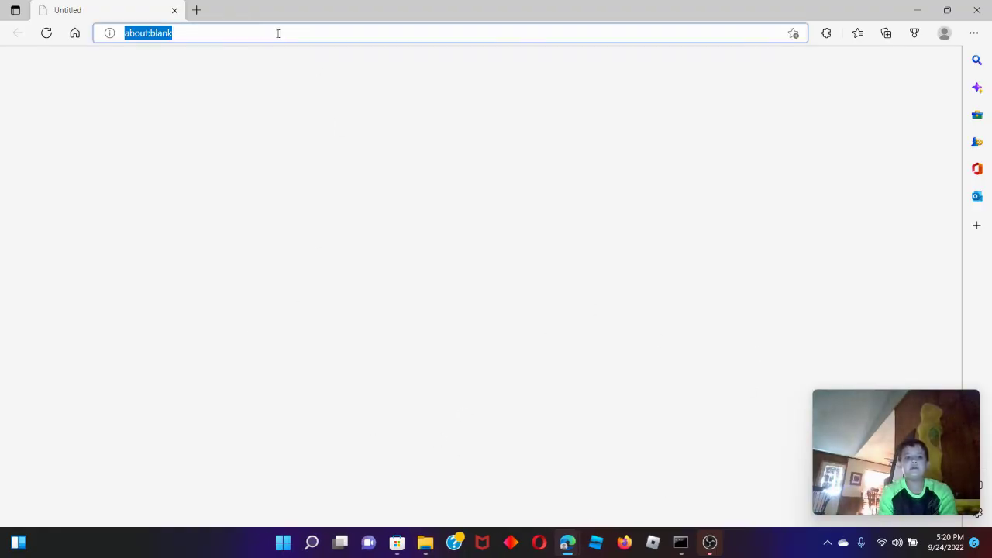
key(BackSpace)
key(Escape)
text(m)
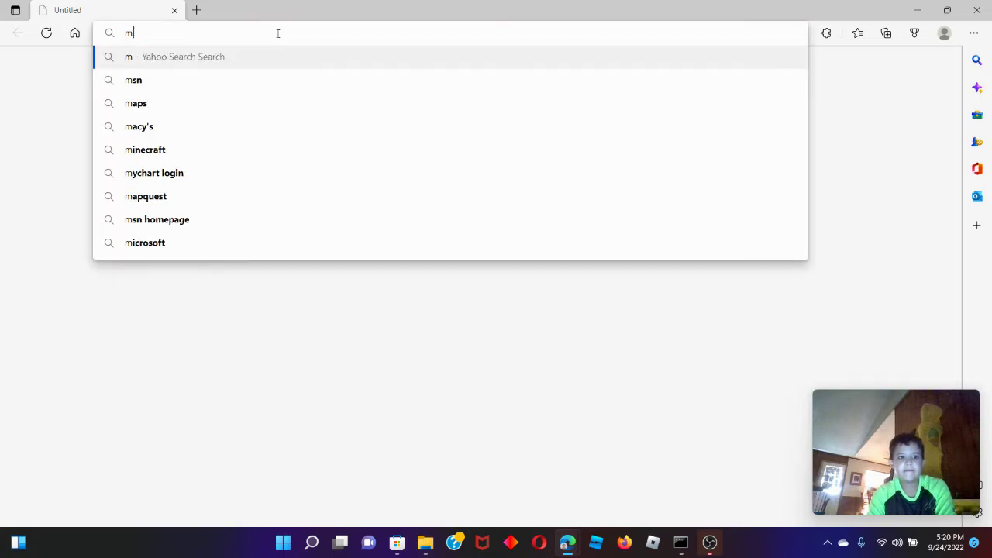
key(BackSpace)
text(wind)
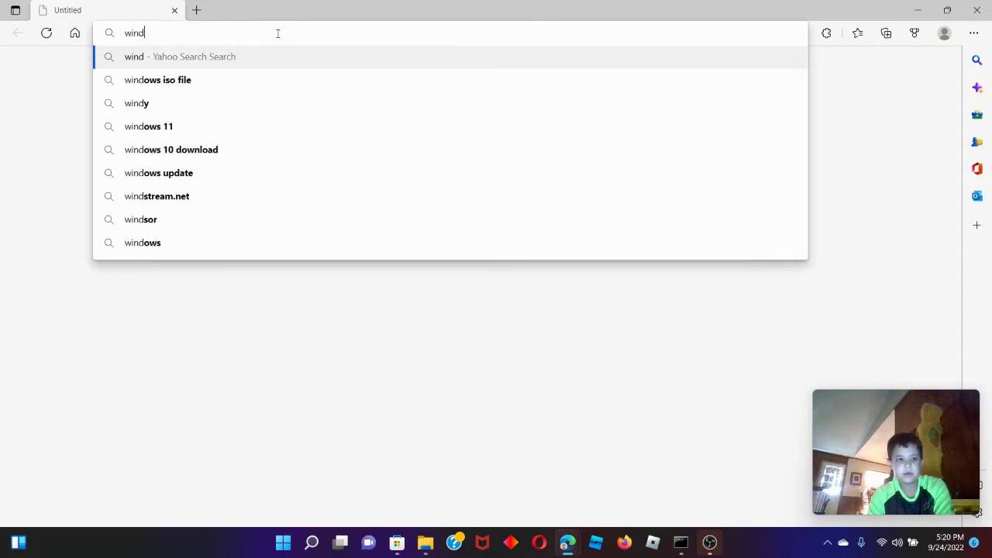
text(ows subsy)
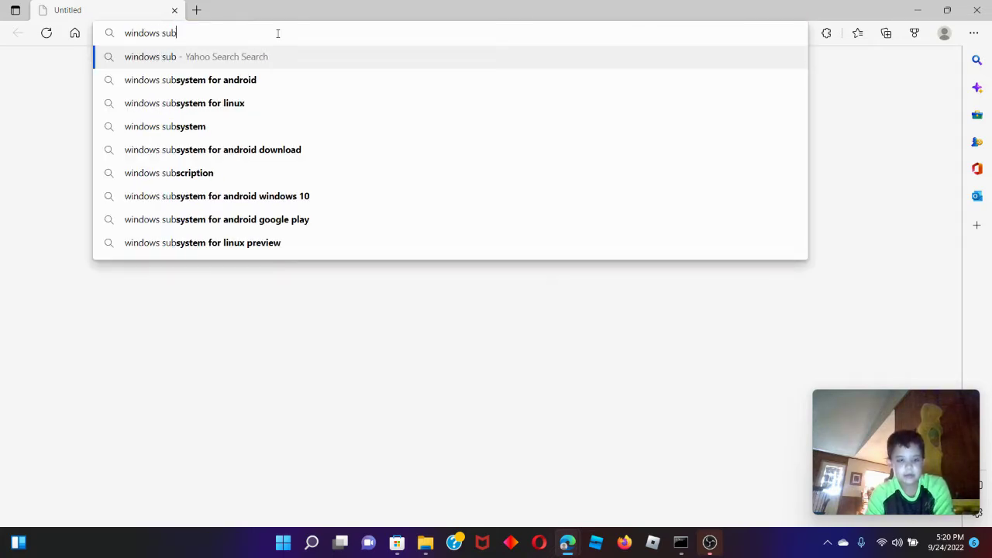
click(251, 91)
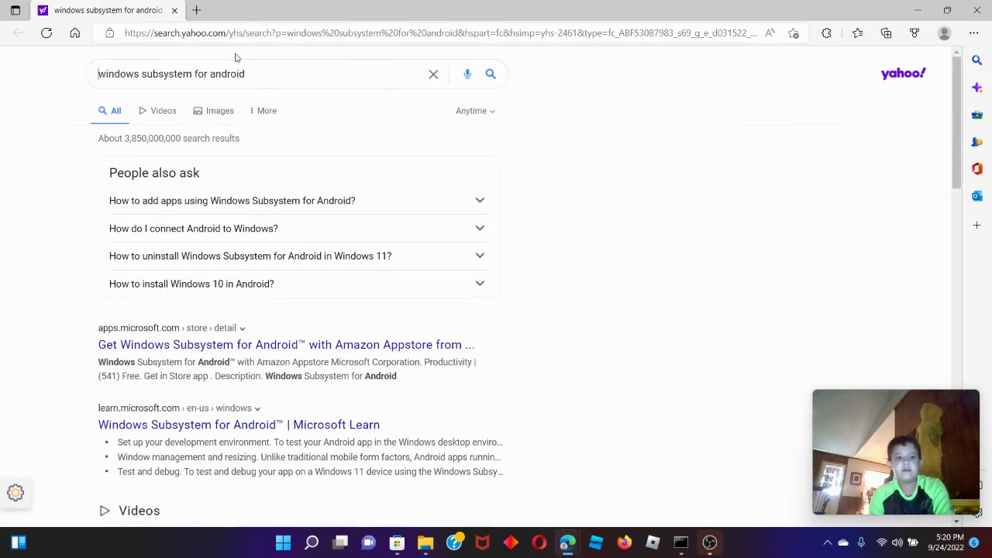
Step: Go to the apkpure.com site
click(215, 33)
key(BackSpace)
text(apk)
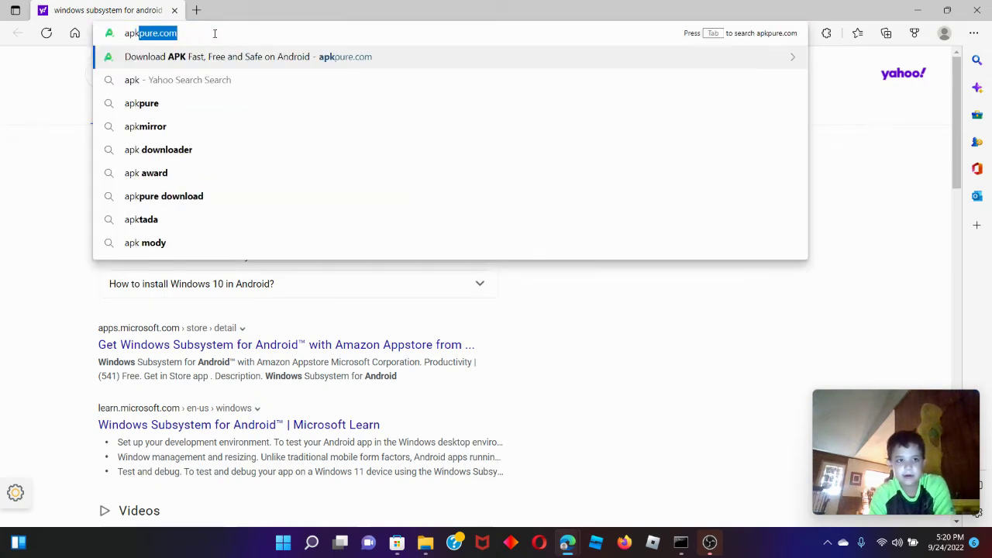
click(186, 62)
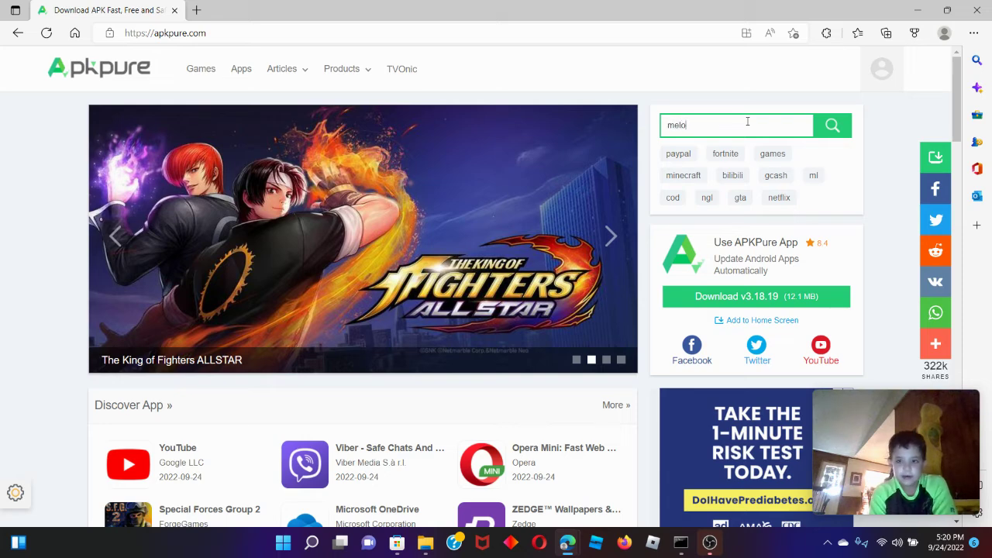
Step: Open the Melon Playground app page and enter 'roblox' in the site search
text(ayground)
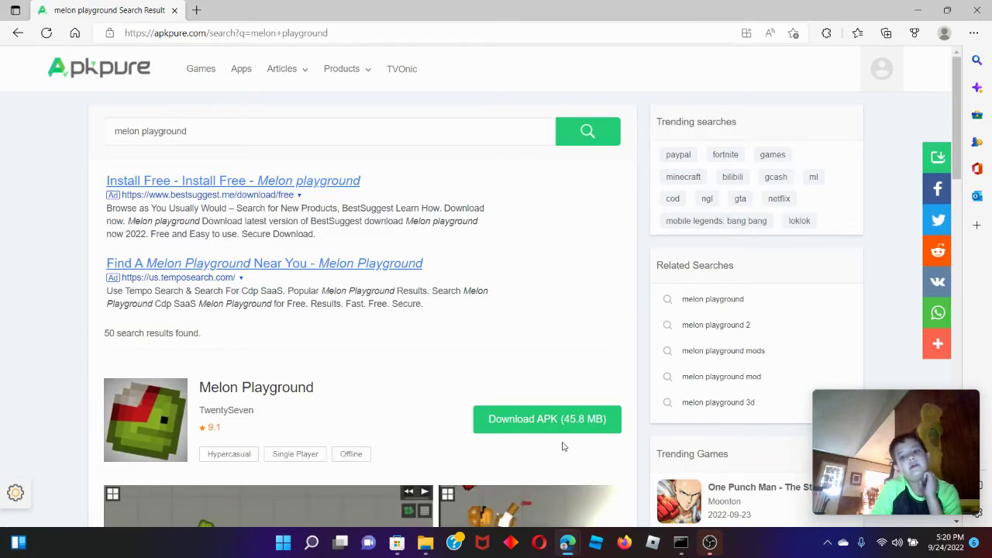
click(541, 427)
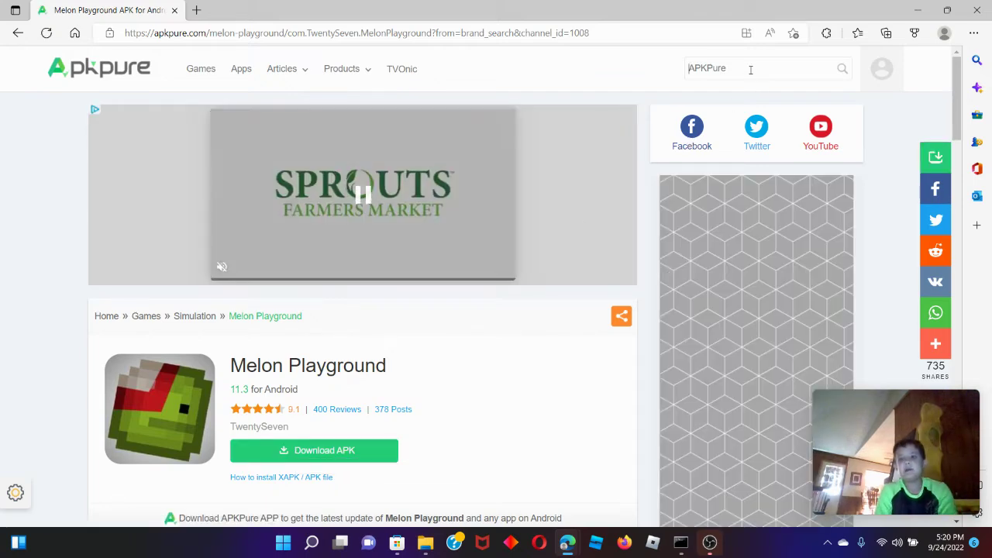
text(roblox)
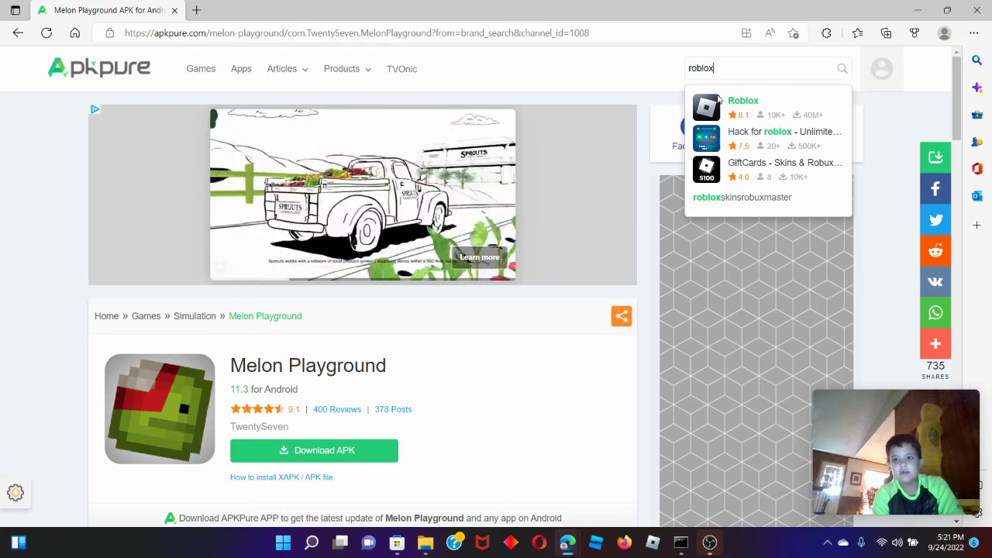
Step: Open the Roblox page from the results and download the 2.545.432 APK (155.9 MB)
click(708, 107)
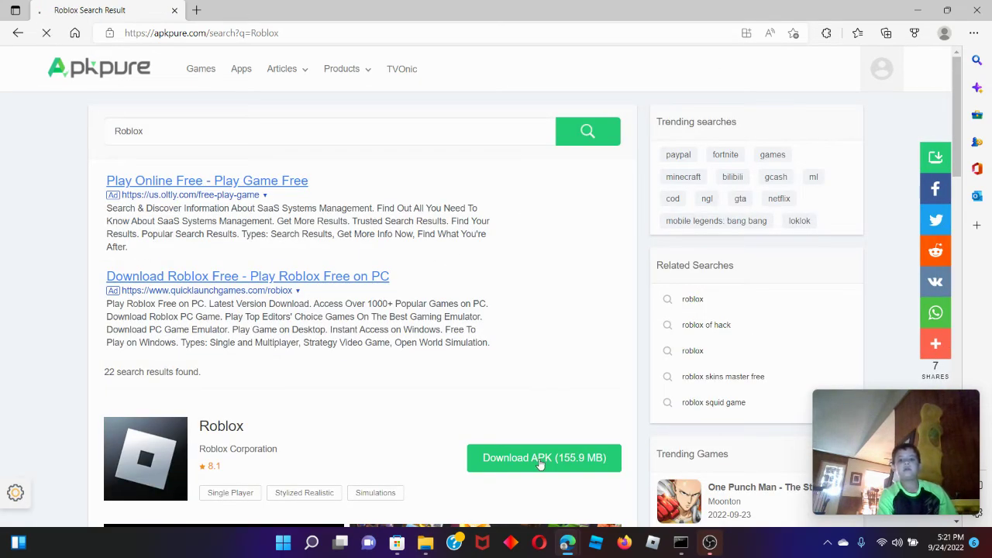
click(541, 459)
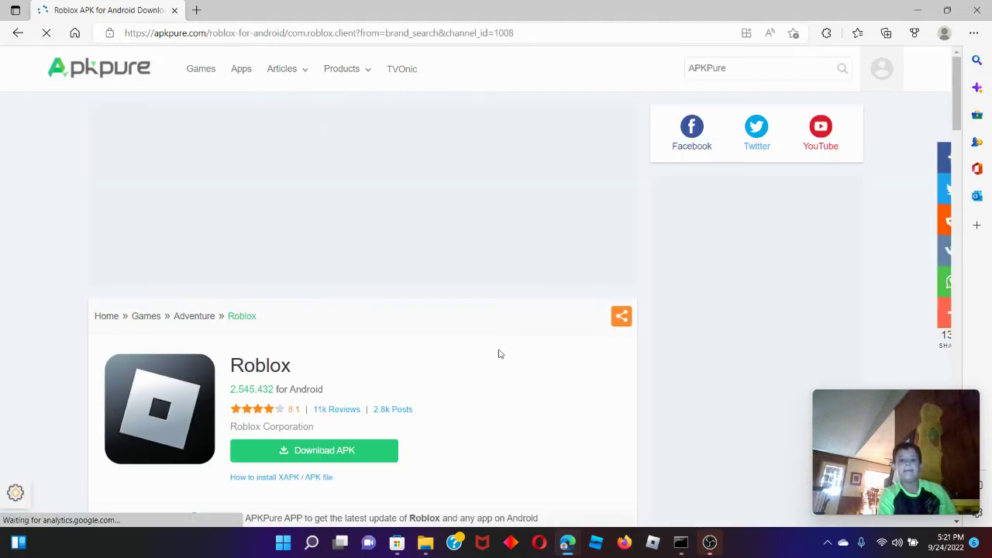
click(392, 451)
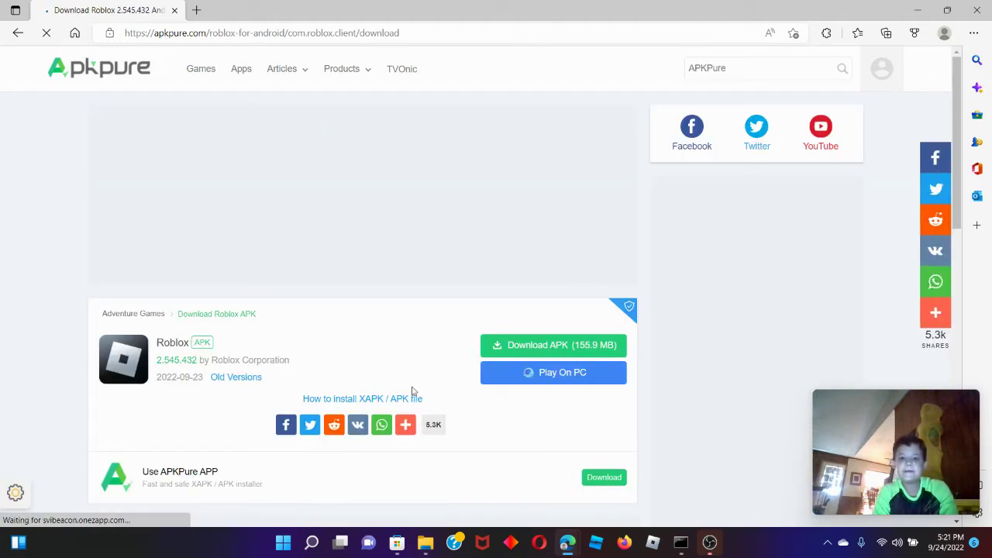
click(603, 353)
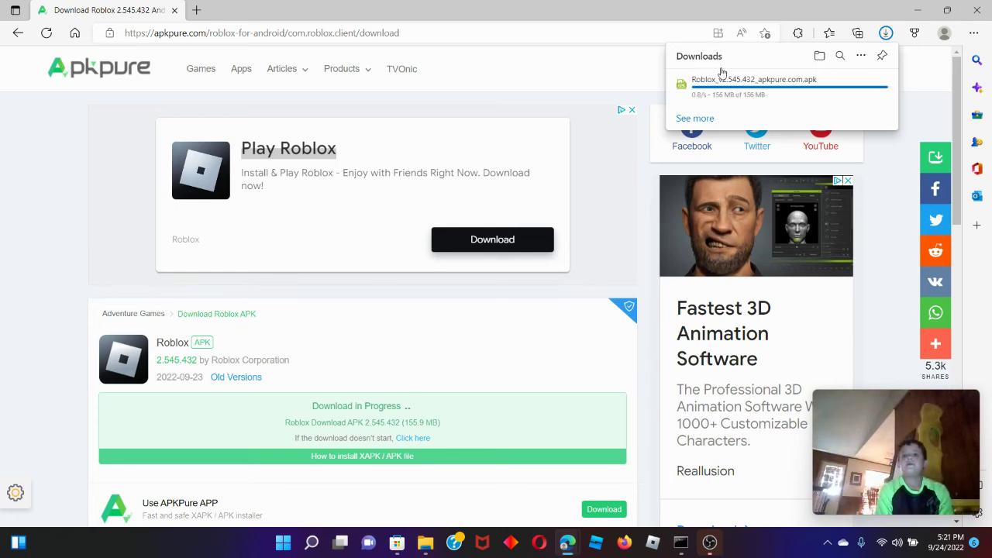
click(475, 33)
Step: Search 'windows sub' and open the Windows Subsystem for Android Microsoft Apps listing
key(BackSpace)
text(windows sub)
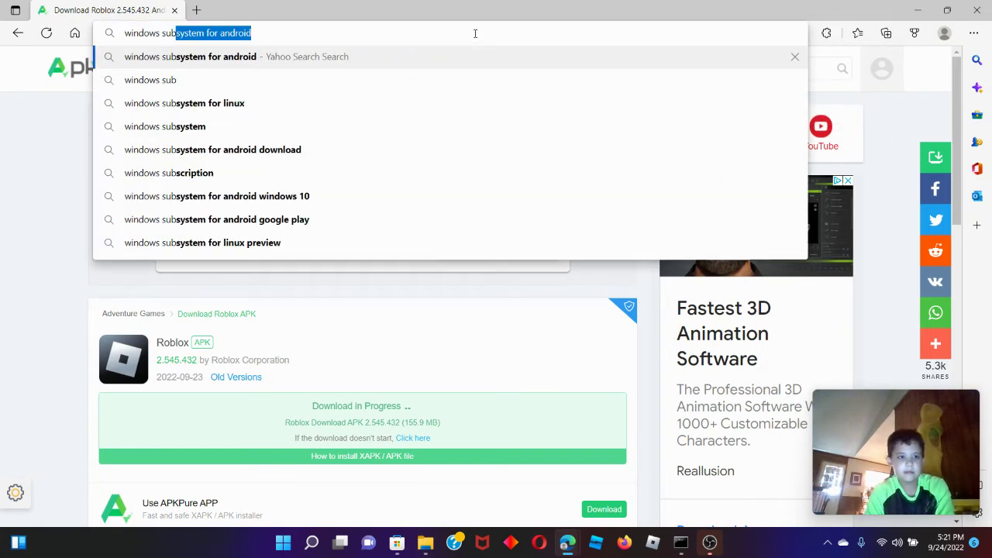
key(Return)
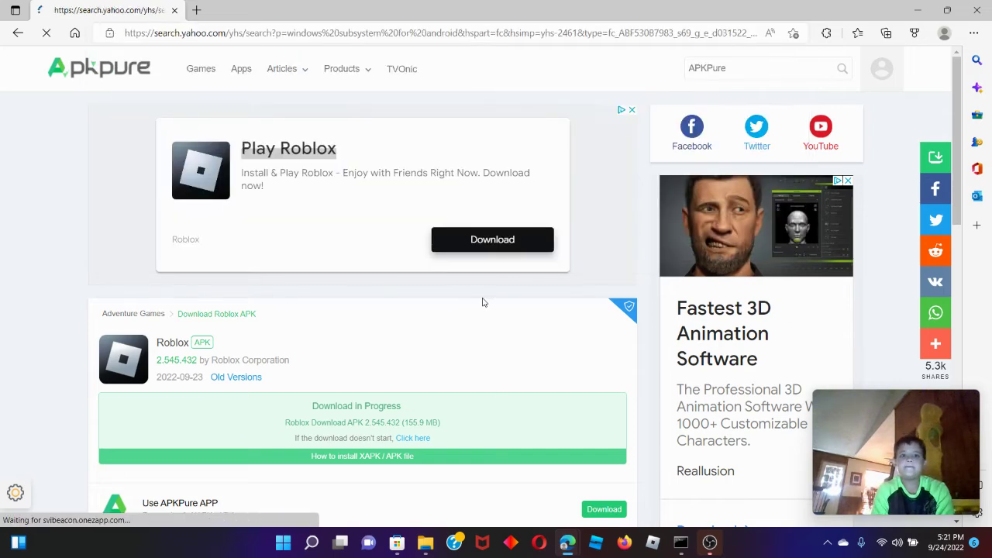
scroll(938, 155, down, 3)
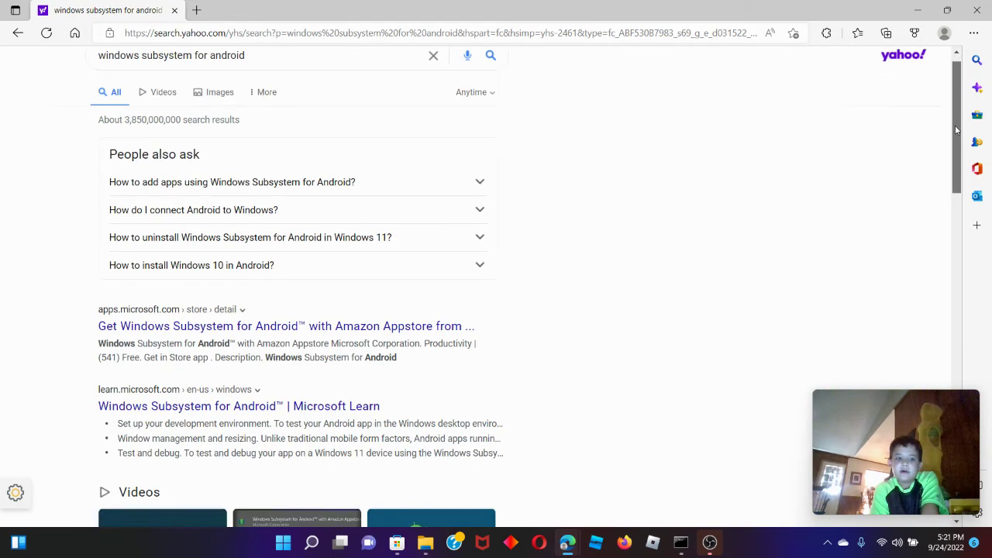
scroll(945, 167, up, 2)
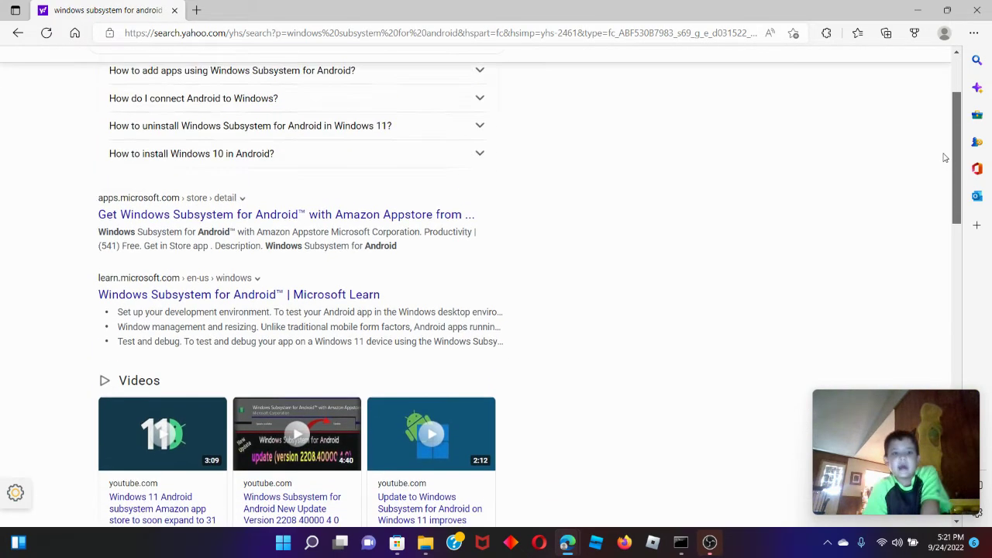
click(352, 222)
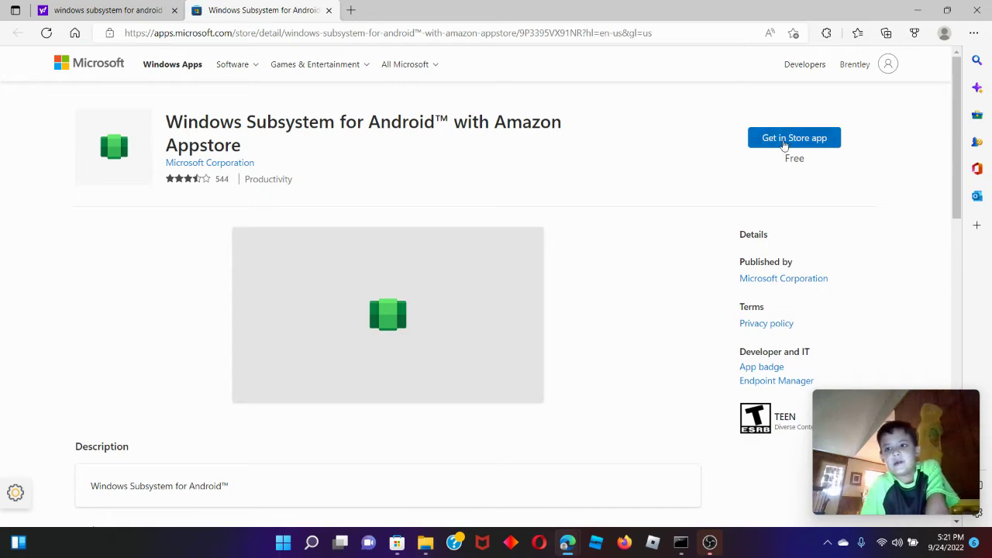
Step: Switch to the Microsoft Store app showing the Windows Subsystem for Android listing
key(alt+Tab)
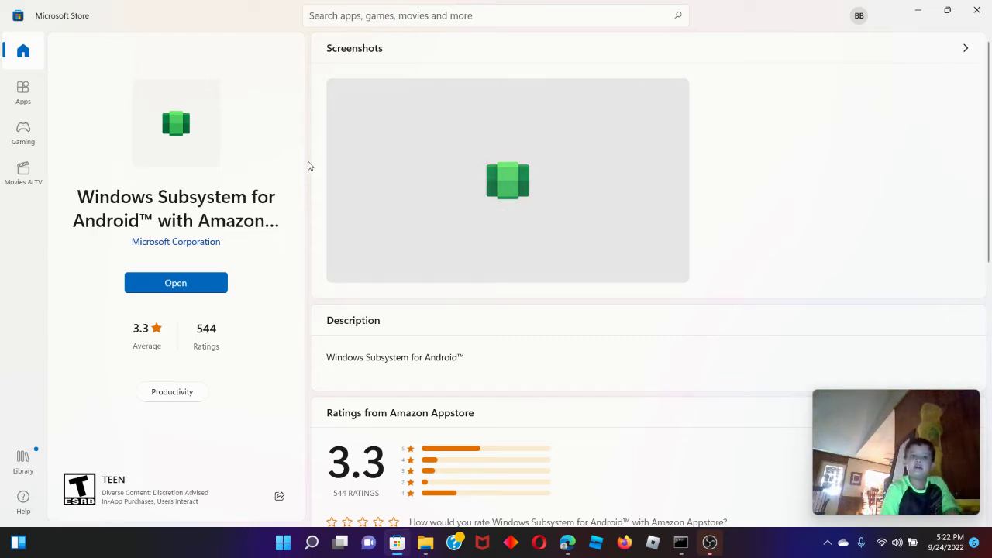
drag(110, 197, 287, 199)
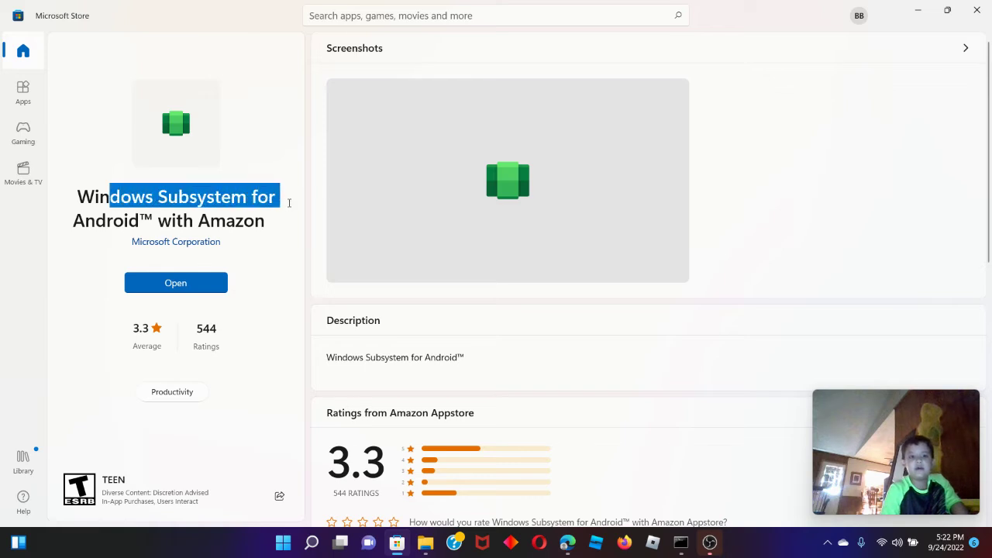
click(169, 282)
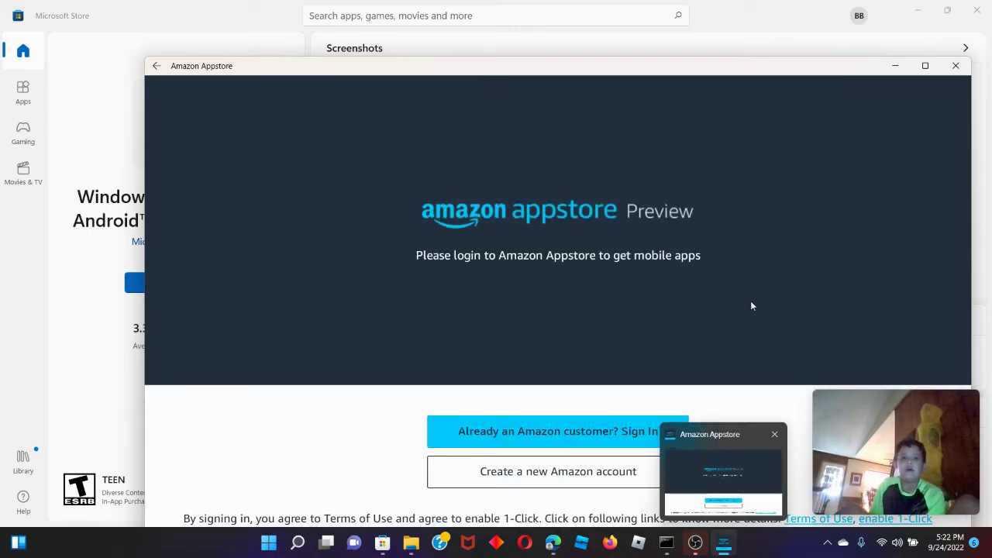
click(956, 66)
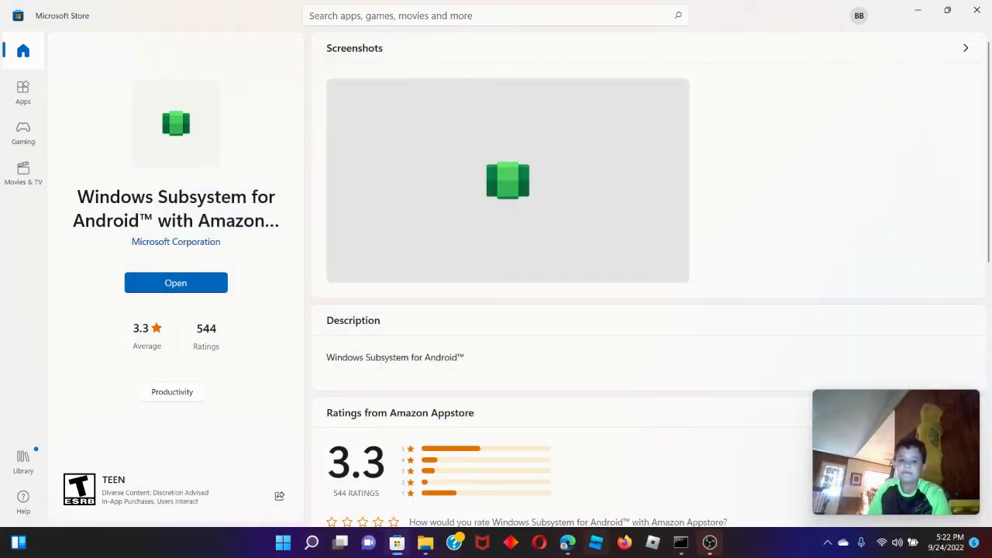
click(567, 542)
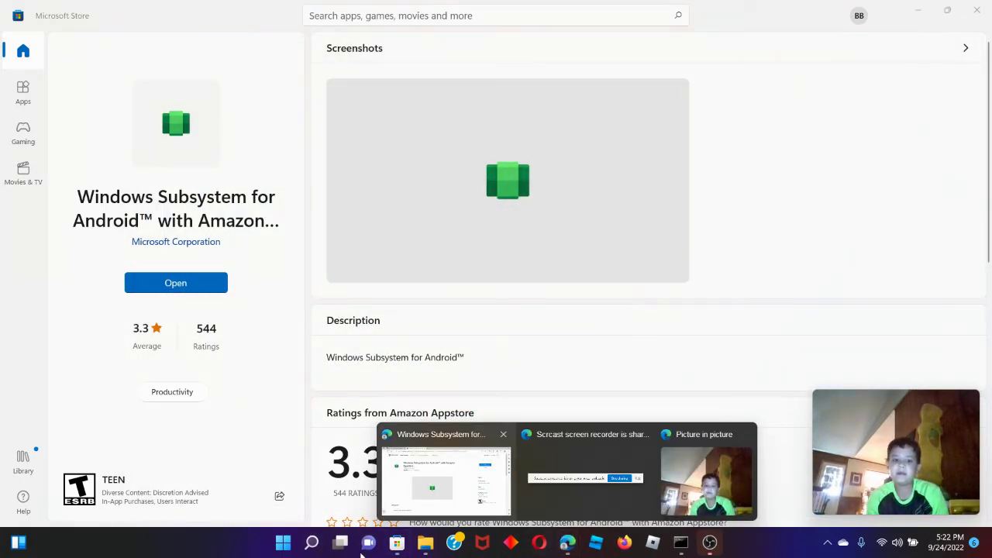
click(347, 17)
Step: Search the Store for 'apk inst' and open the Apk Installer on WSA product page
text(apk )
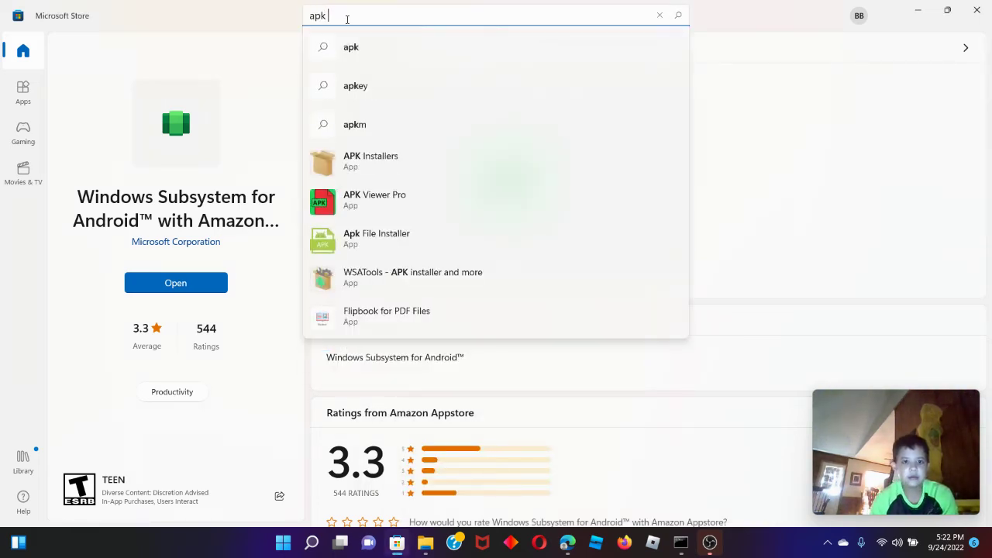
text(inst)
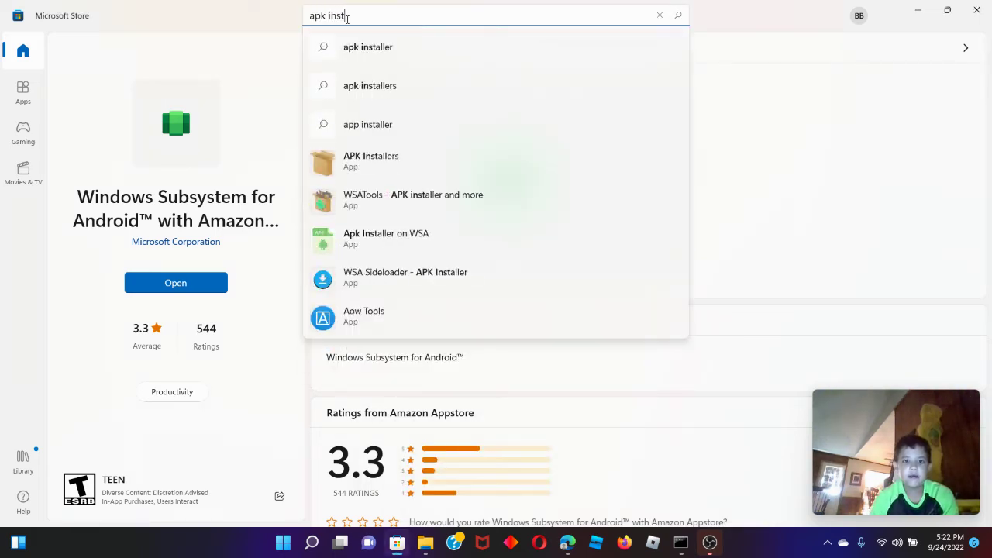
key(Escape)
click(377, 196)
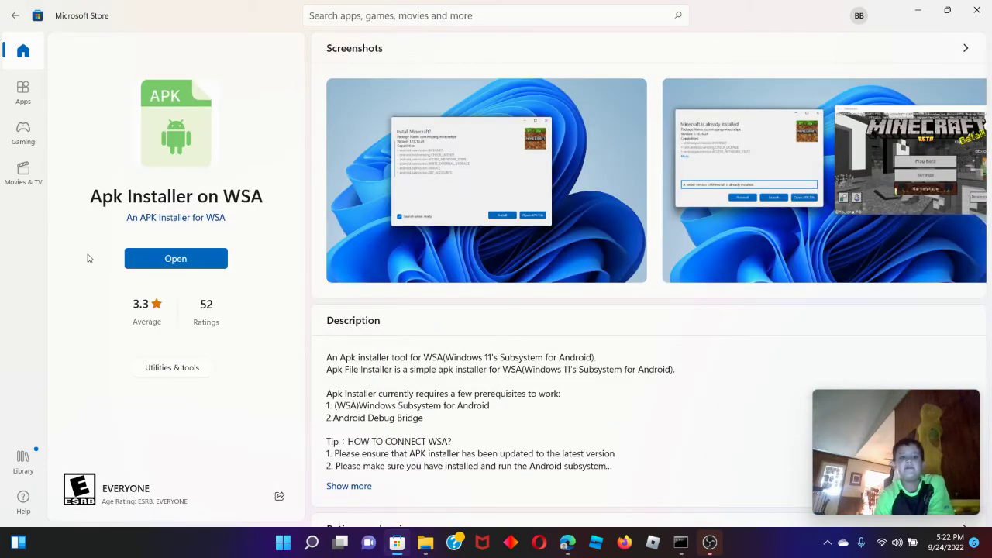
click(920, 8)
click(977, 32)
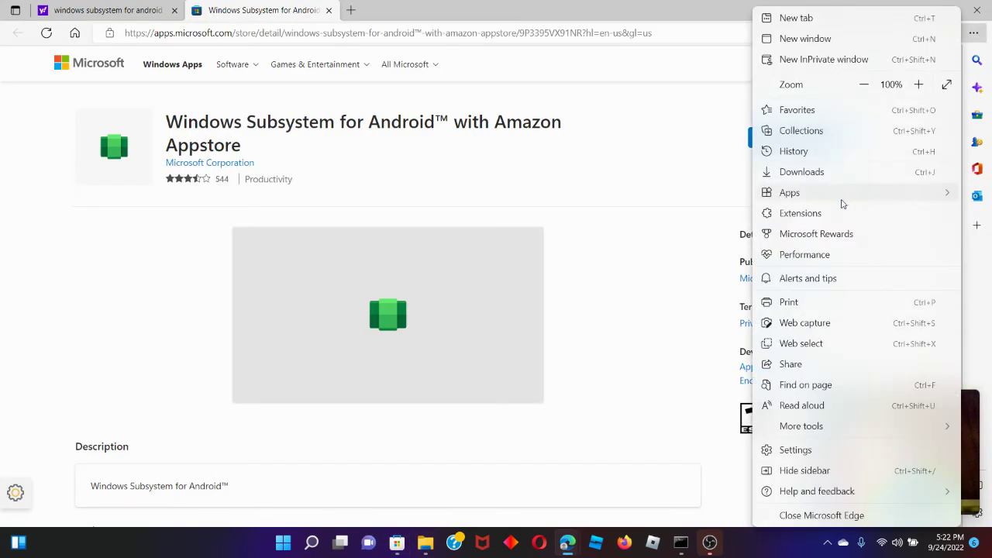
Step: Open the downloaded Roblox APK from Edge's recent downloads list
click(802, 172)
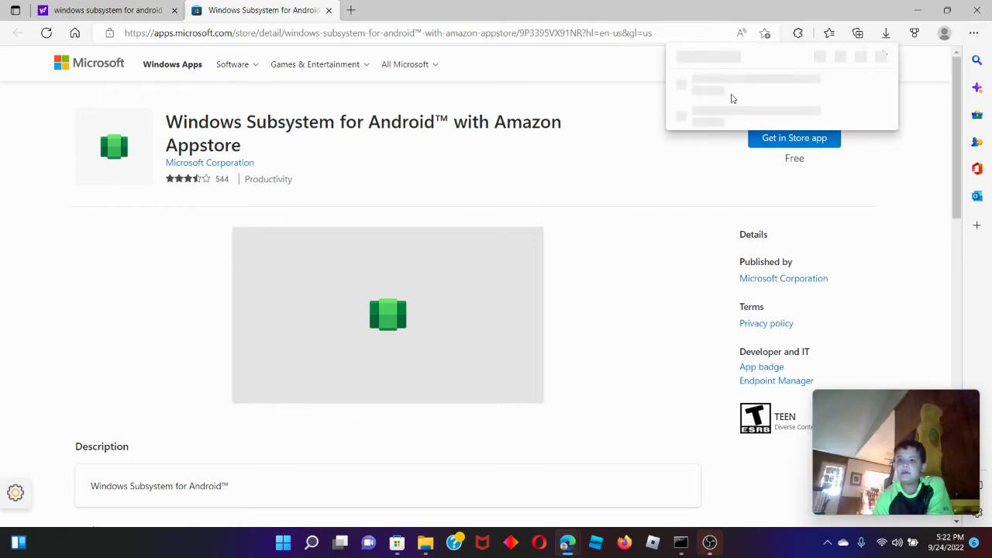
click(703, 91)
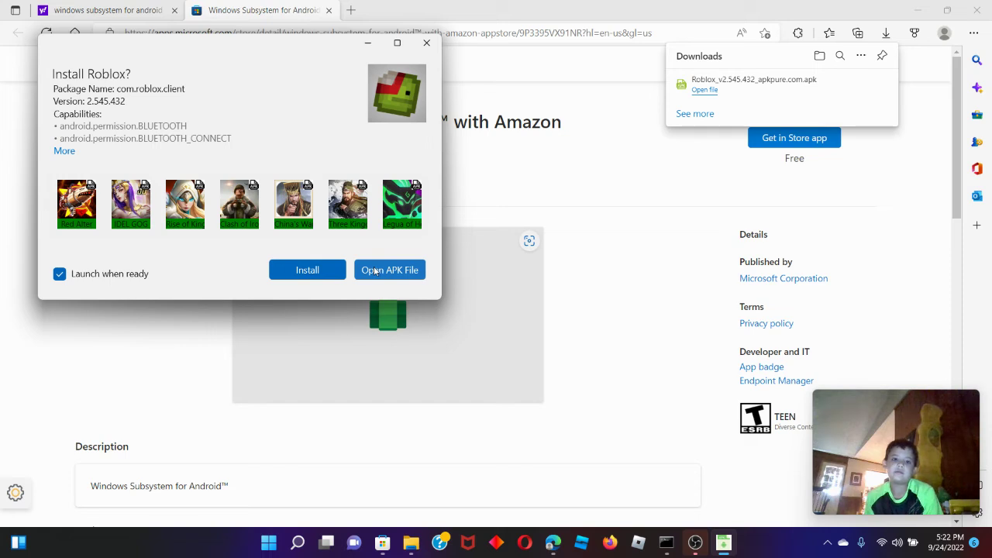
Step: Install Roblox 2.545.432, launch it once, and close the Apk Installer window
click(307, 270)
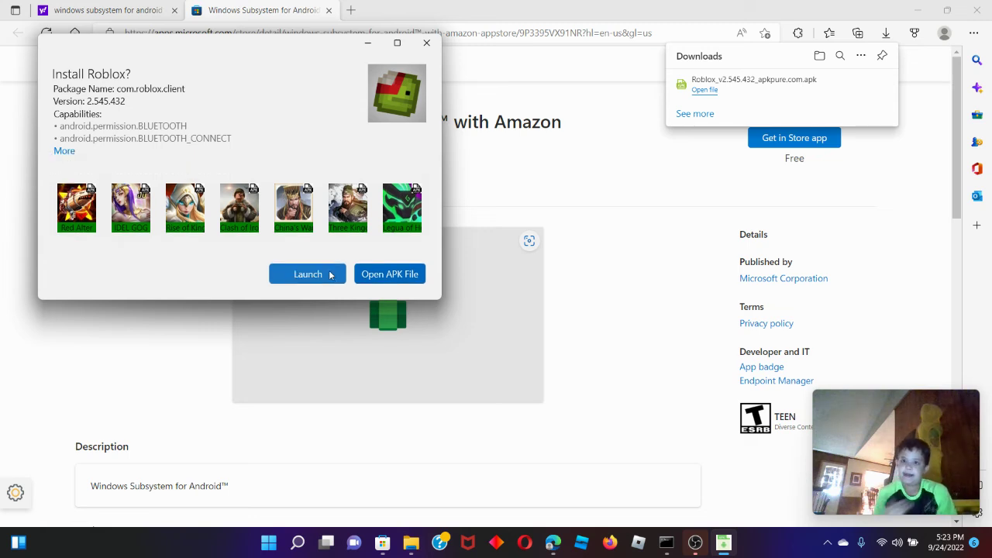
click(330, 275)
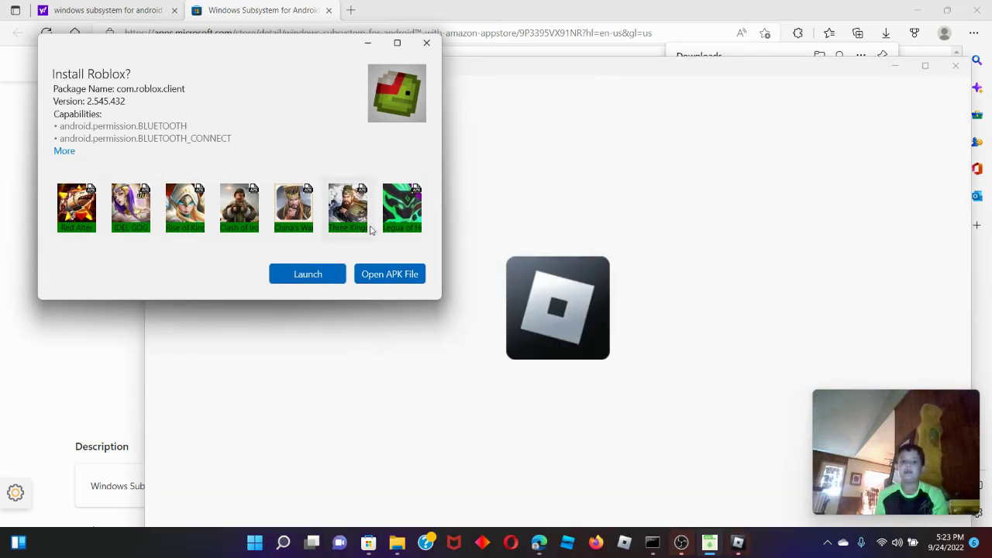
click(426, 43)
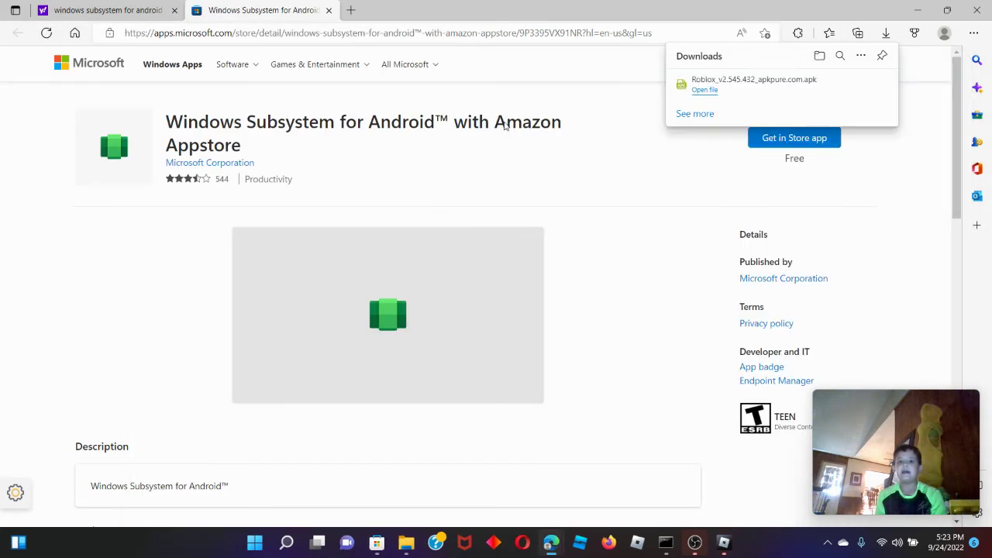